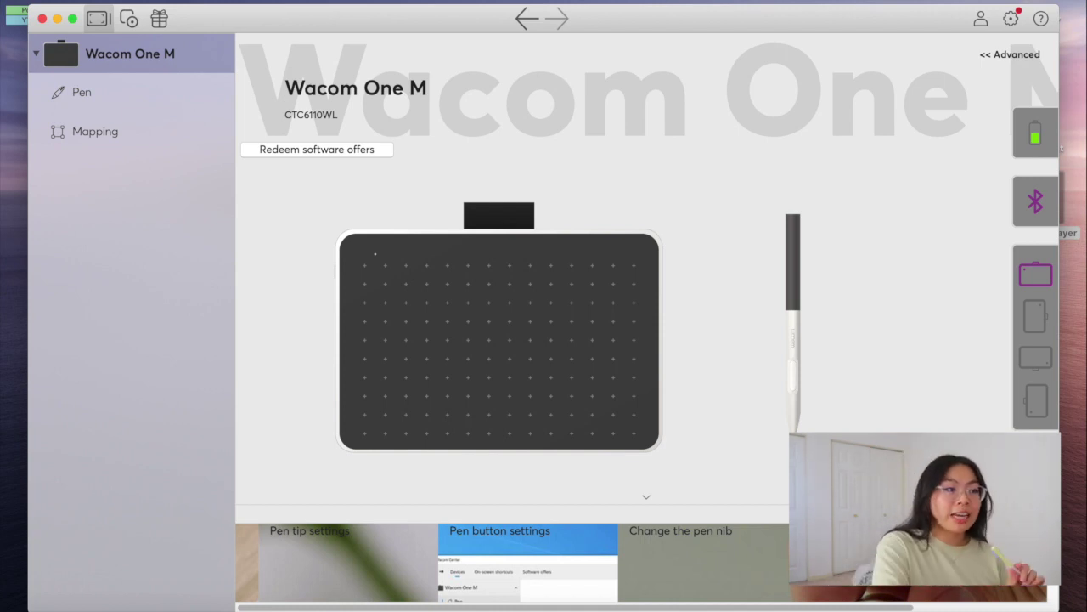
In the Wacom pen settings, assign Undo to the lower side button and Right click to the upper
left_click(805, 403)
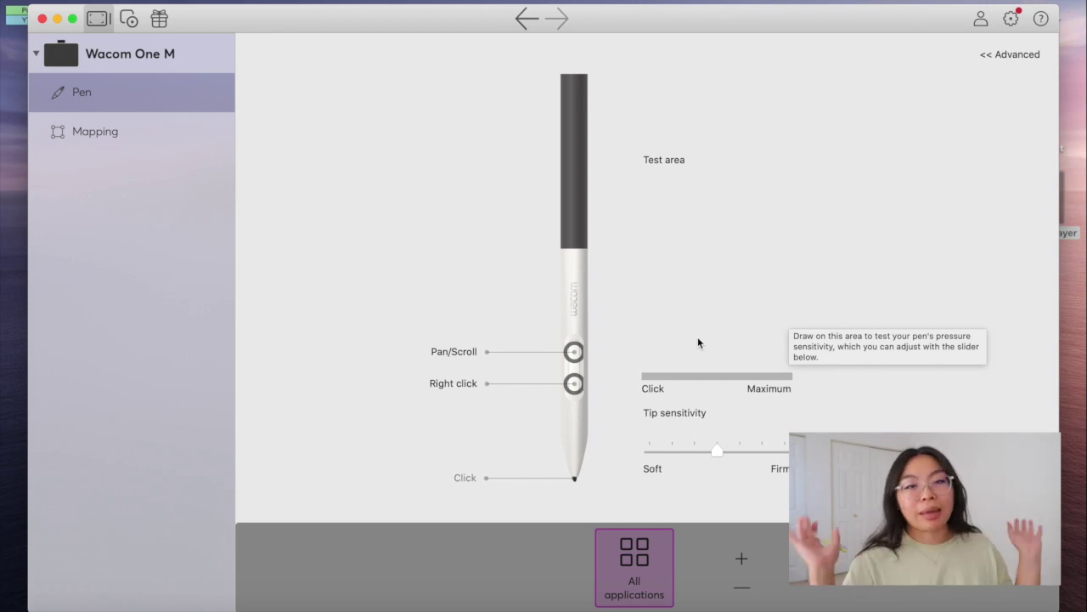
left_click(575, 387)
key("Escape")
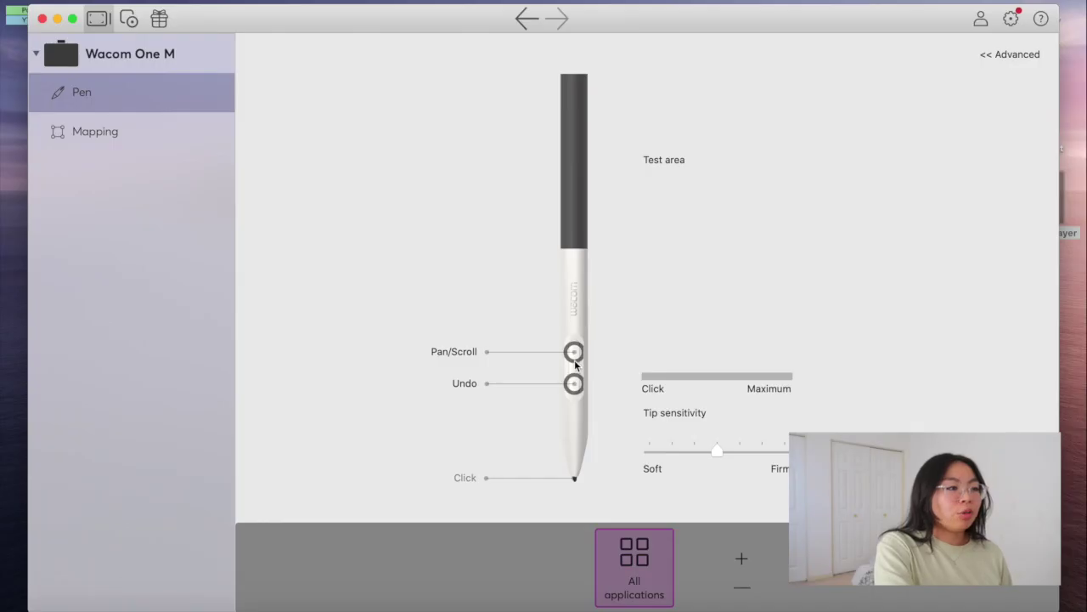
left_click(574, 352)
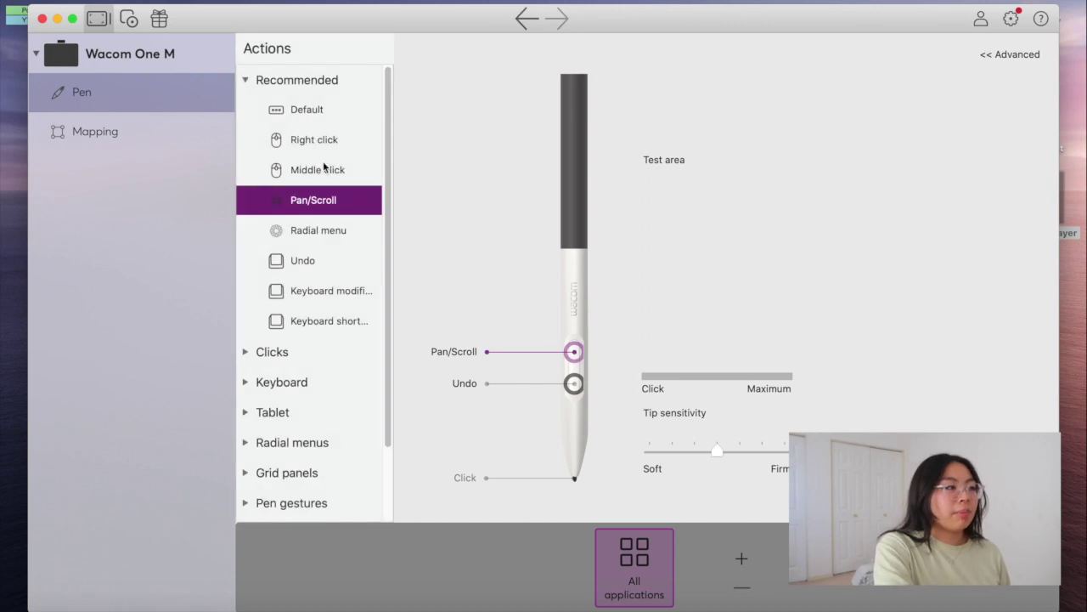
left_click(314, 140)
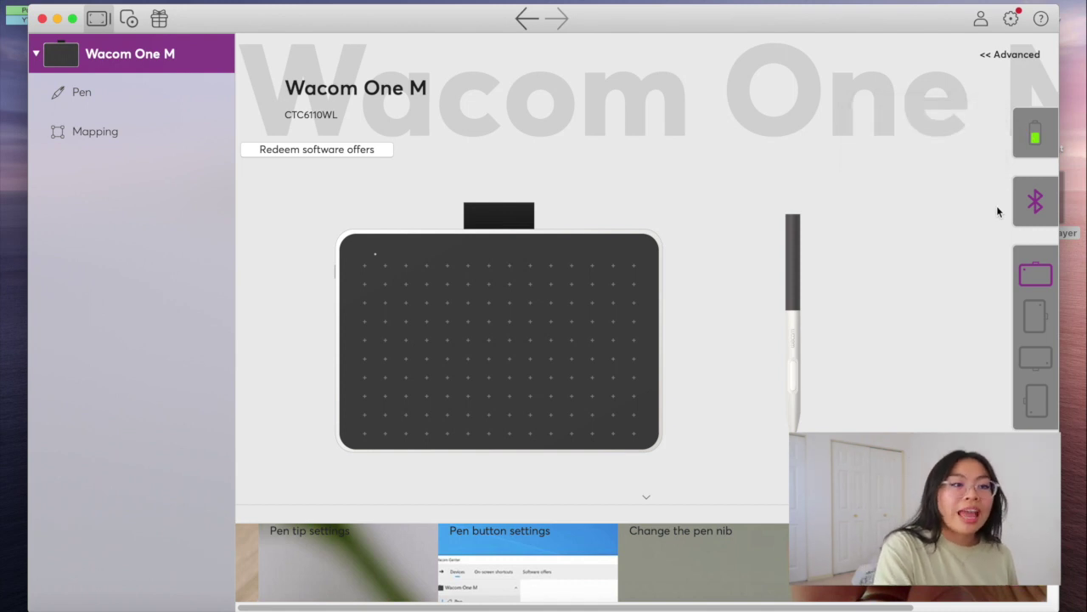
Cancel the Portrait tablet orientation change so orientation stays as is, then open a new Chrome tab
left_click(1030, 332)
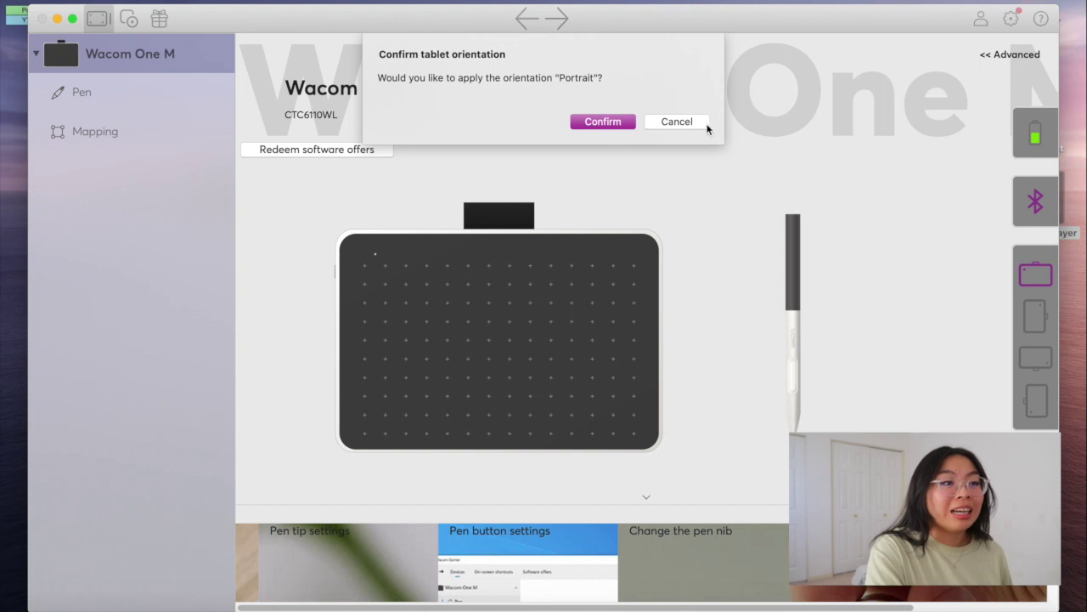
left_click(705, 125)
left_click(120, 135)
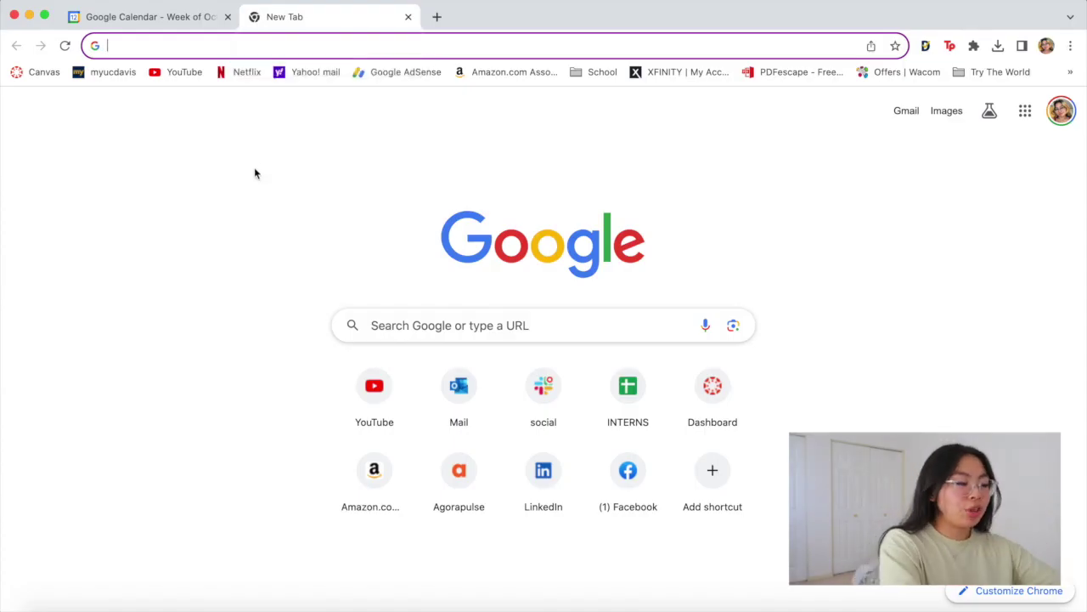
Open Freepik's illustrator brushes vector results and scroll through the brush packs
type("fr")
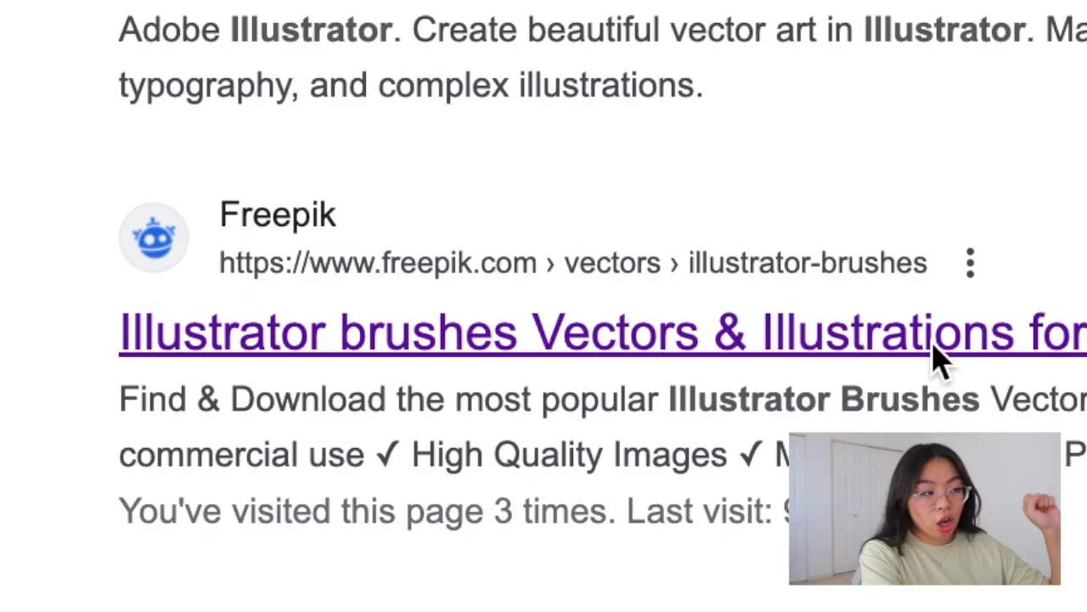
left_click(938, 361)
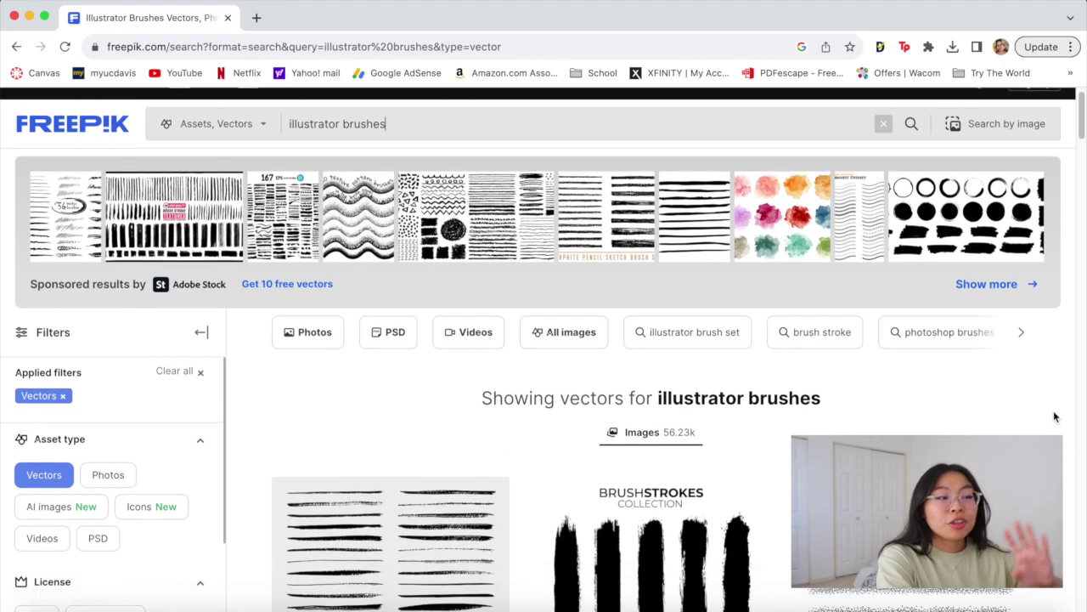
scroll(1055, 417, "down", 5)
scroll(1054, 417, "down", 5)
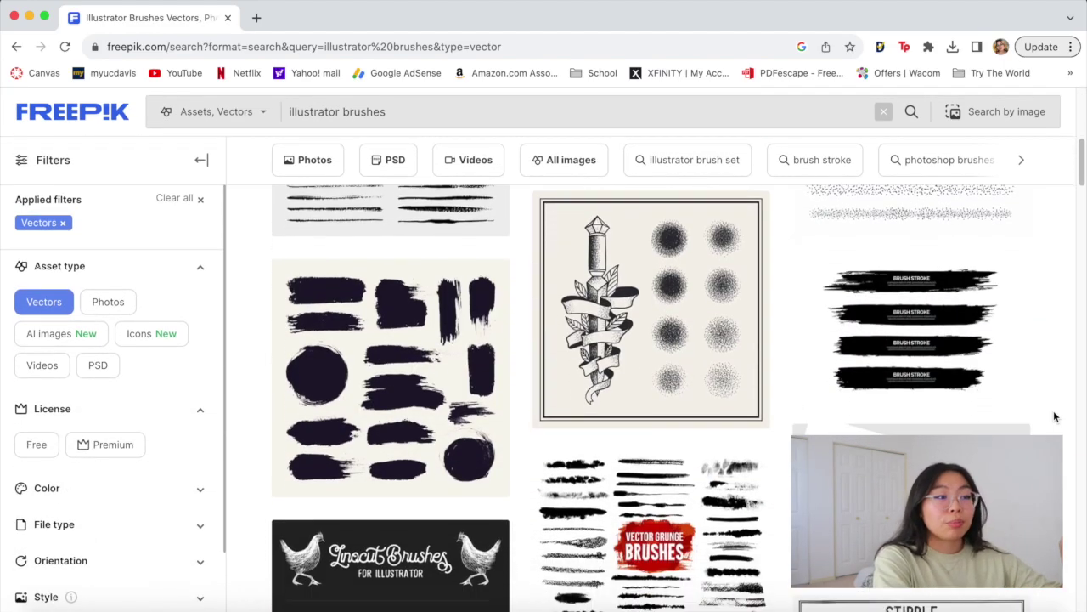
scroll(1055, 417, "down", 10)
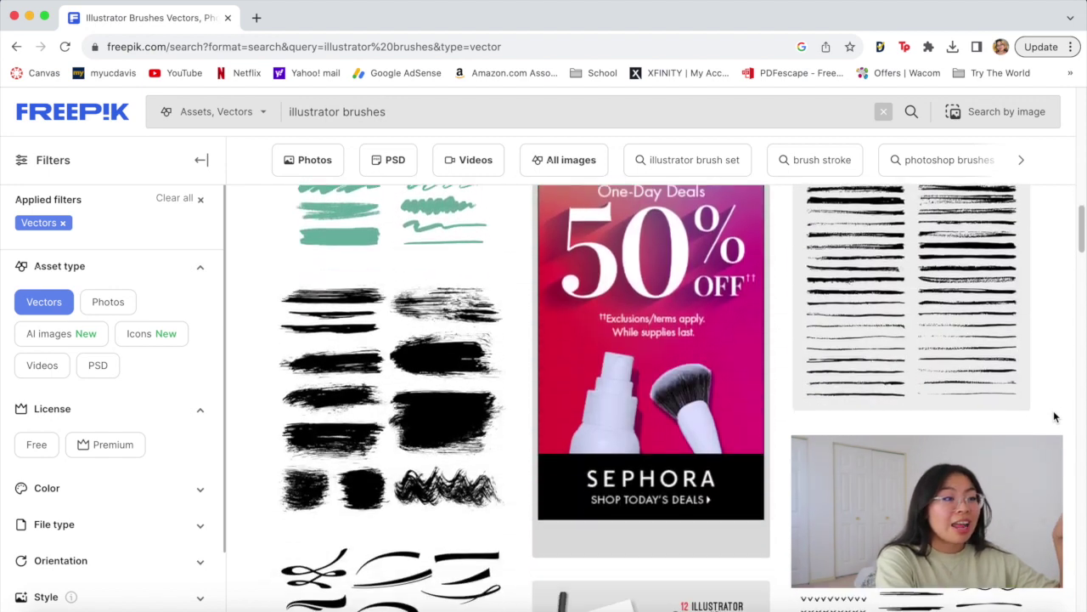
scroll(1054, 416, "down", 8)
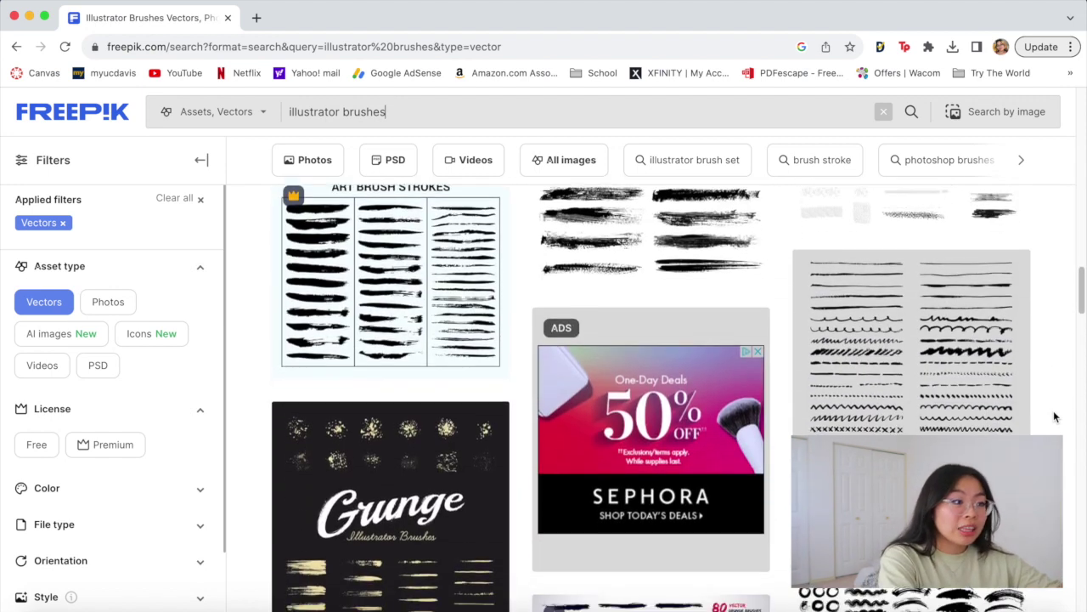
scroll(1053, 429, "down", 2)
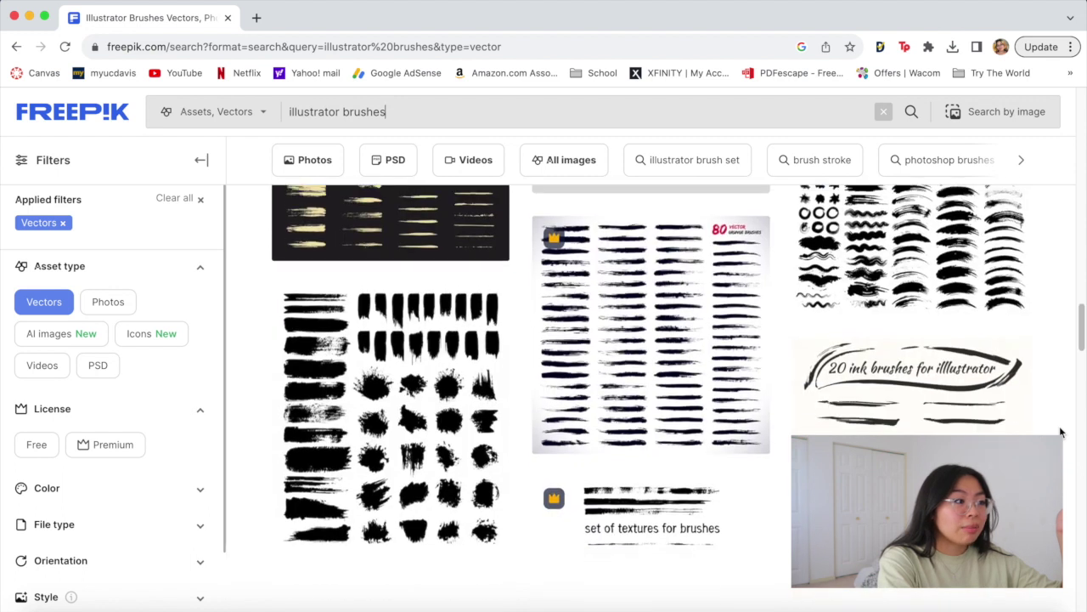
scroll(1033, 427, "up", 20)
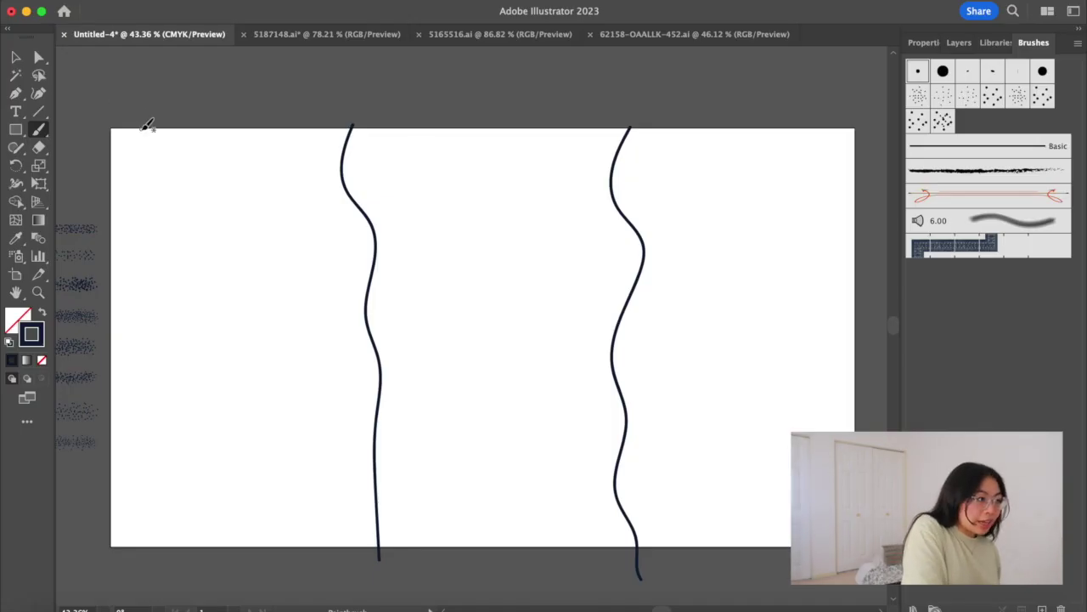
Hand-letter the Stipple heading and paint a stippled sample stroke beneath it
mouse_move(163, 138)
left_mouse_down()
mouse_move(155, 158)
mouse_move(189, 159)
left_mouse_up()
left_click_drag(170, 147, 189, 146)
left_click_drag(194, 158, 199, 151)
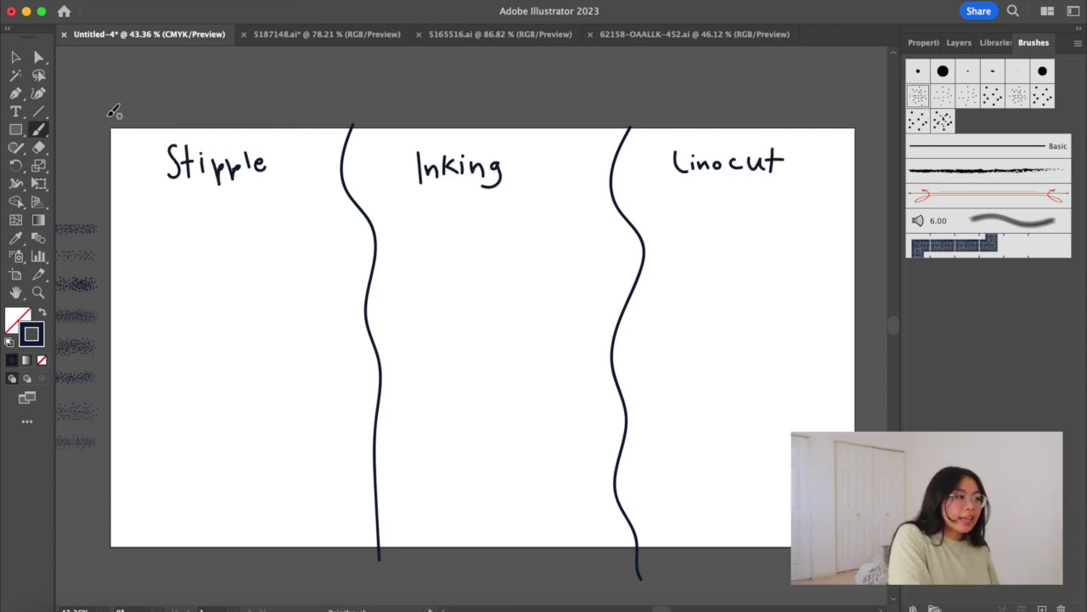
left_click_drag(146, 182, 138, 246)
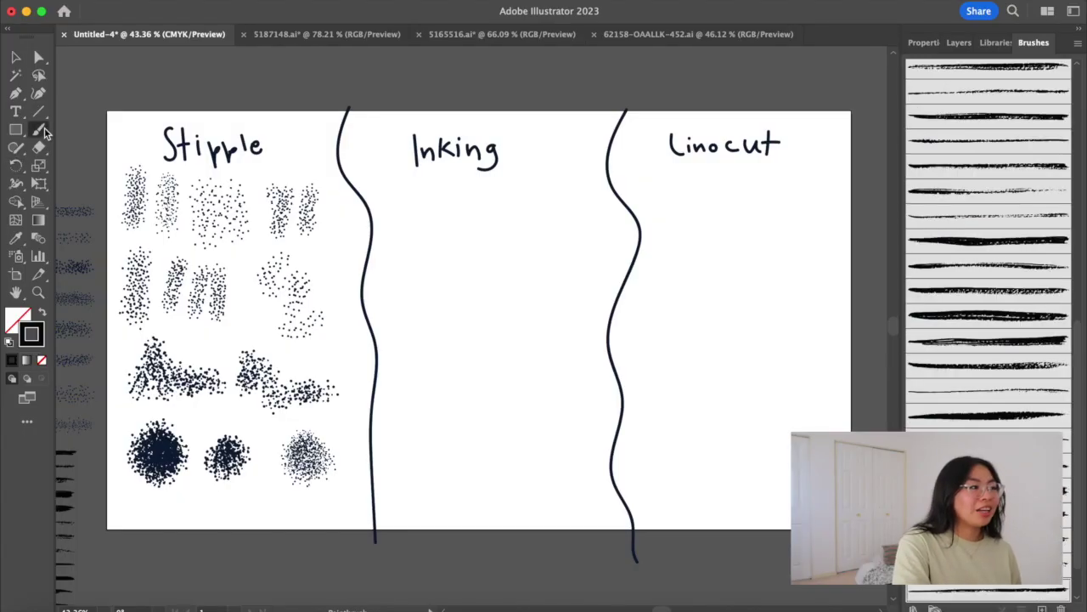
With two ink brushes, paint a squiggle, hatching strokes and an M-shaped squiggle under Inking
left_click(988, 240)
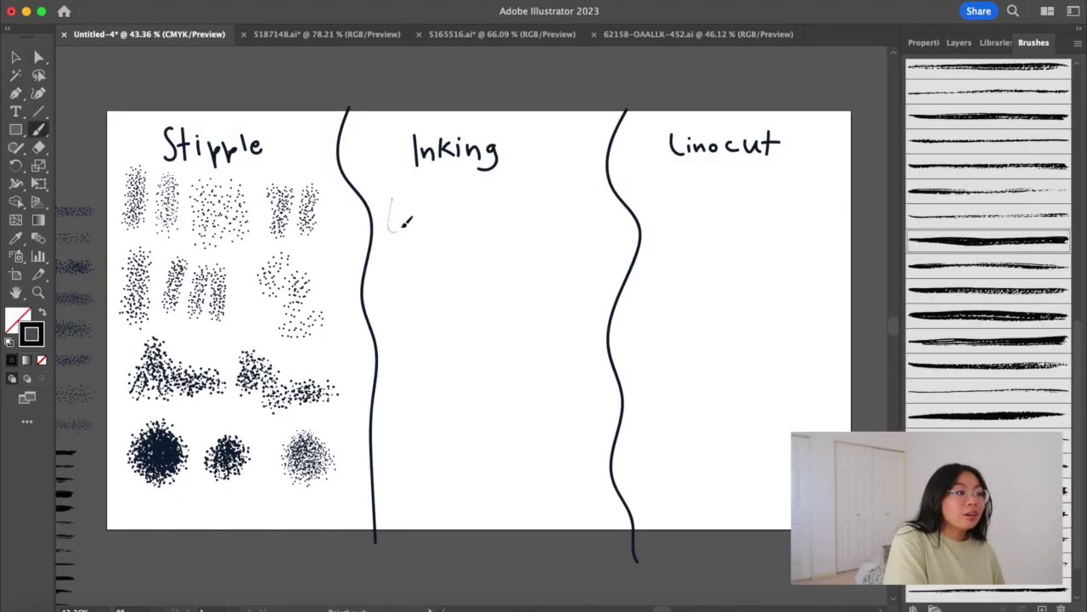
left_click_drag(456, 206, 458, 205)
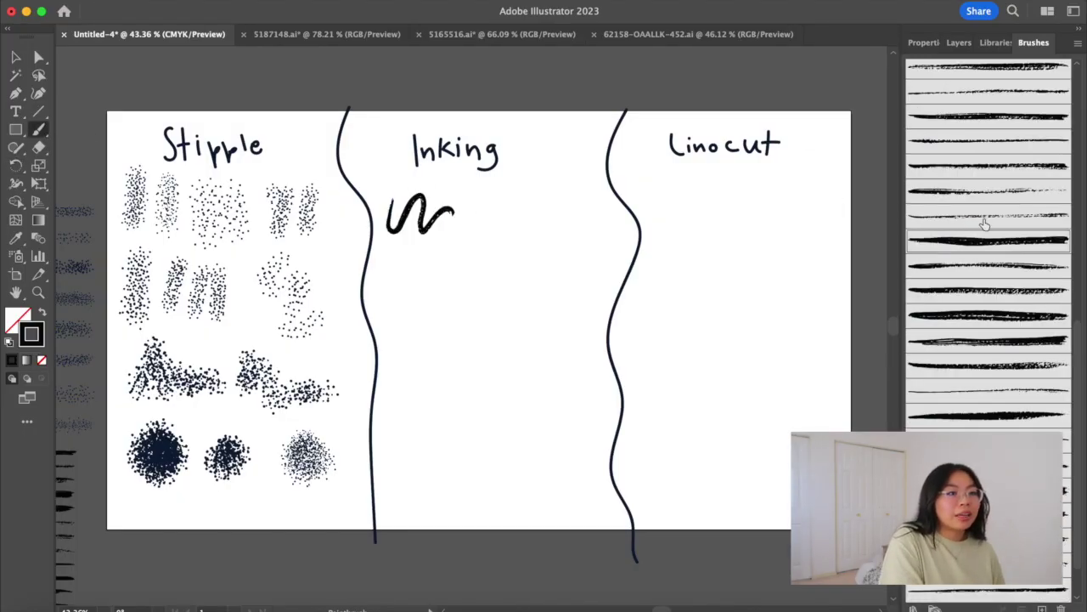
left_click(975, 214)
left_click_drag(478, 227, 498, 223)
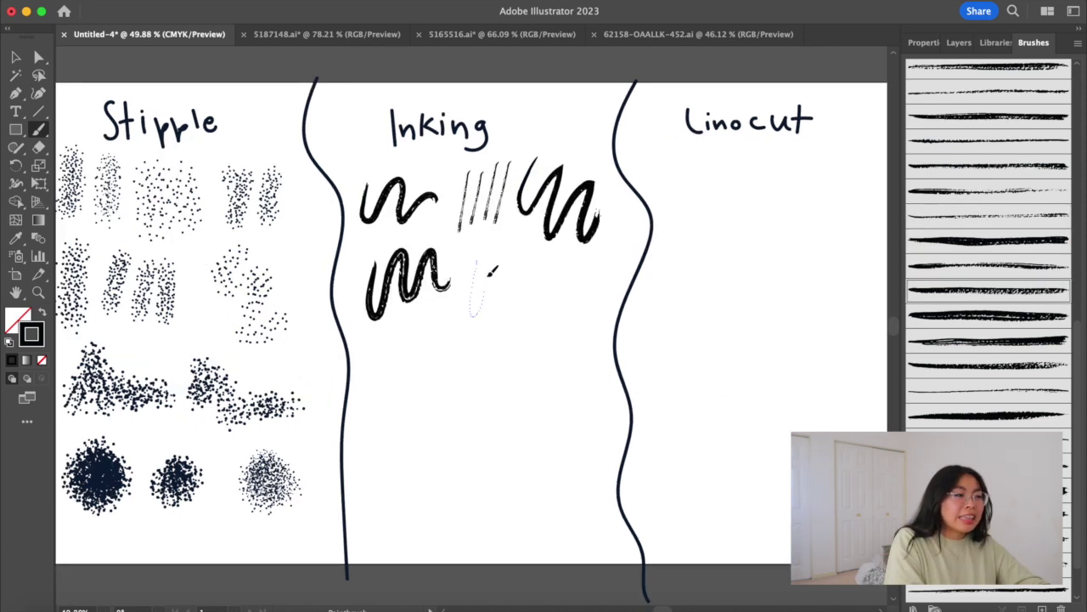
mouse_move(491, 270)
left_mouse_down()
mouse_move(509, 243)
mouse_move(508, 287)
mouse_move(554, 278)
left_mouse_up()
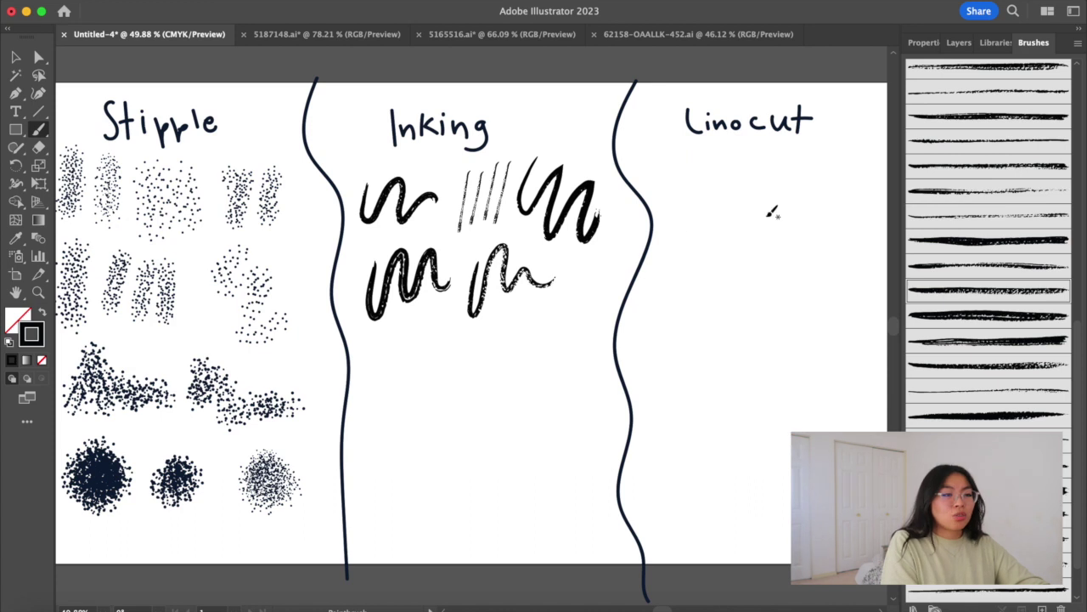
With a sketchier inking brush, paint curved strokes, short verticals, a looping line and a heart
left_click(985, 265)
left_click_drag(616, 256, 561, 333)
left_click_drag(463, 319, 366, 348)
left_click_drag(442, 340, 415, 336)
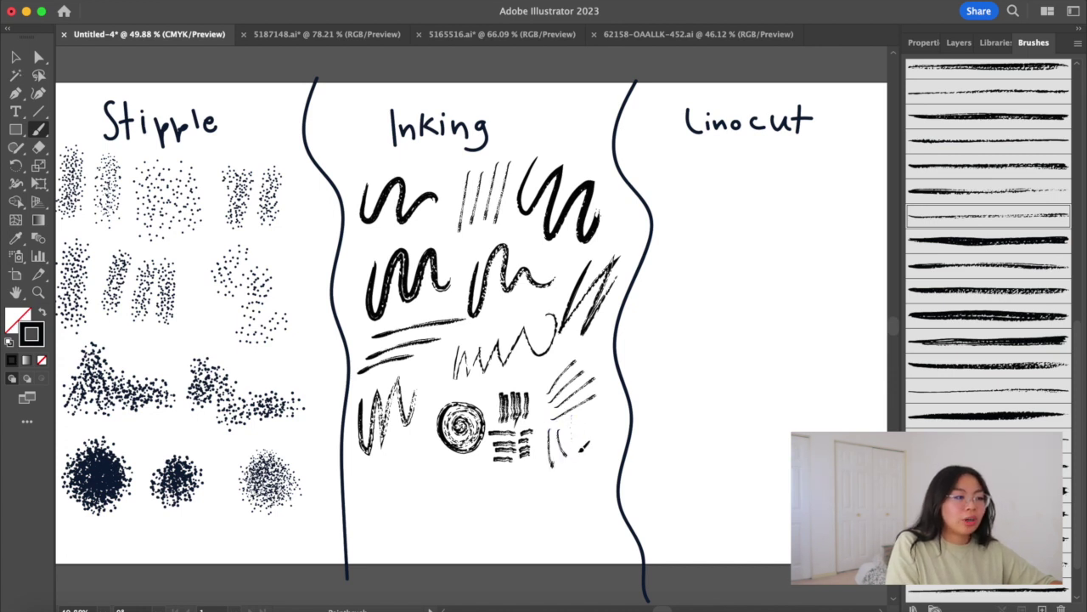
left_click_drag(592, 435, 603, 463)
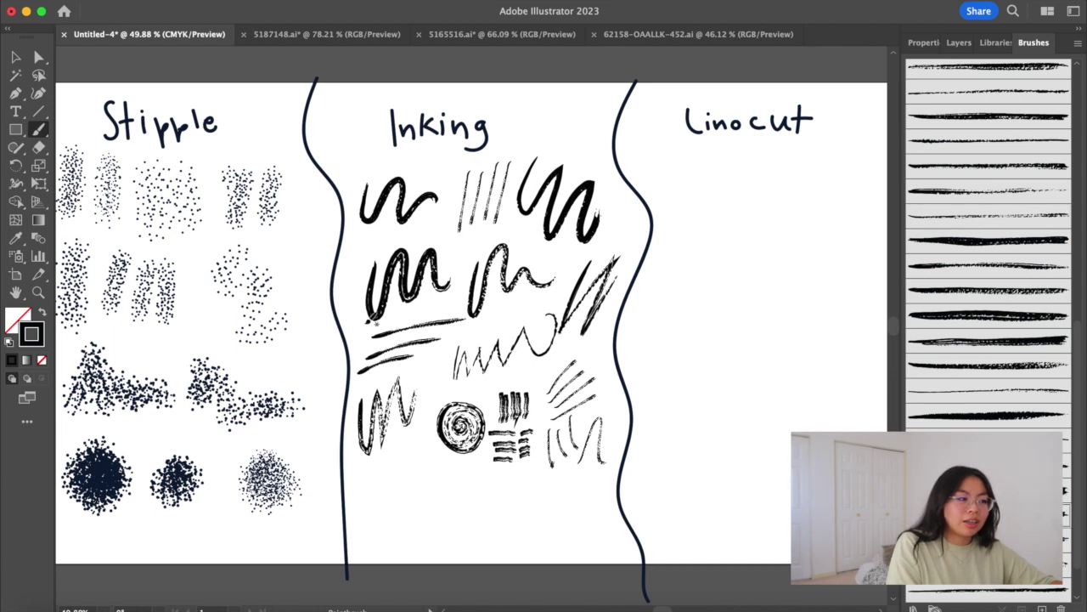
left_click_drag(403, 503, 393, 527)
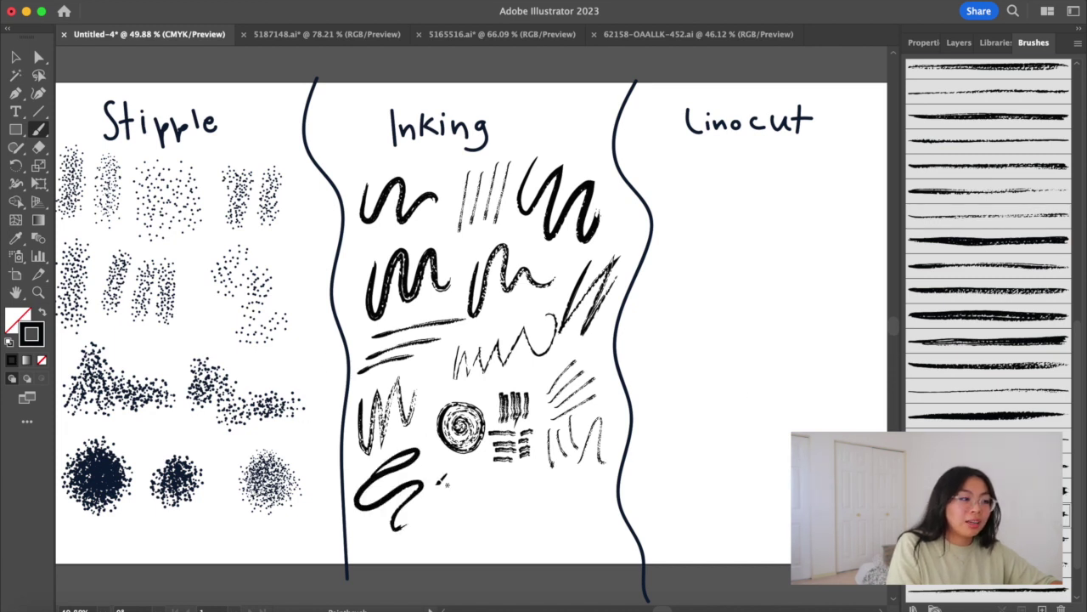
mouse_move(443, 482)
left_mouse_down()
mouse_move(472, 478)
mouse_move(455, 567)
left_mouse_up()
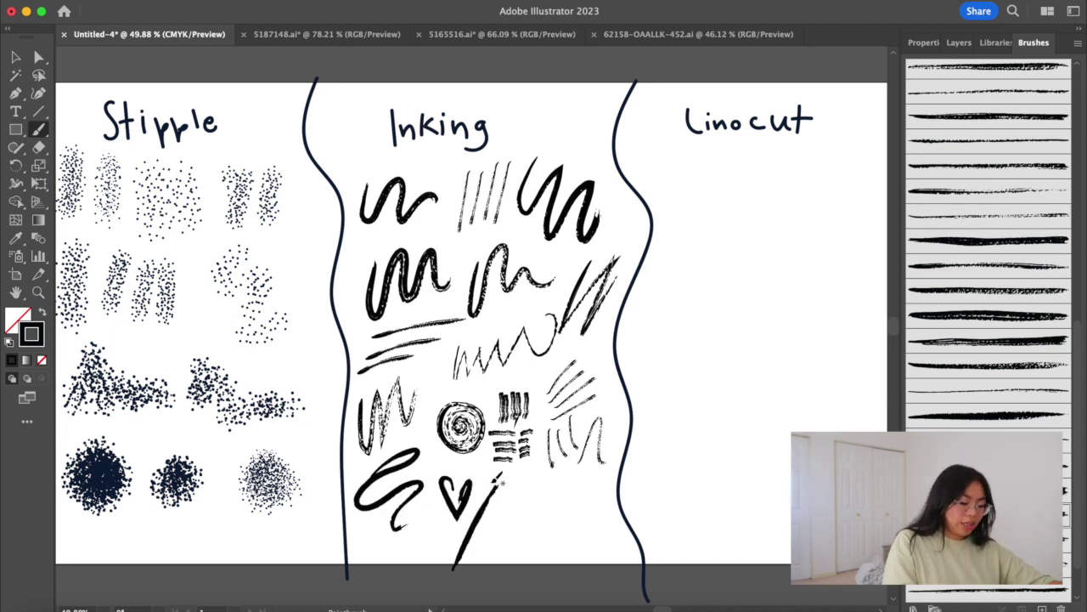
Undo the stray diagonal stroke through the heart and the short strokes beside it
key("super+z")
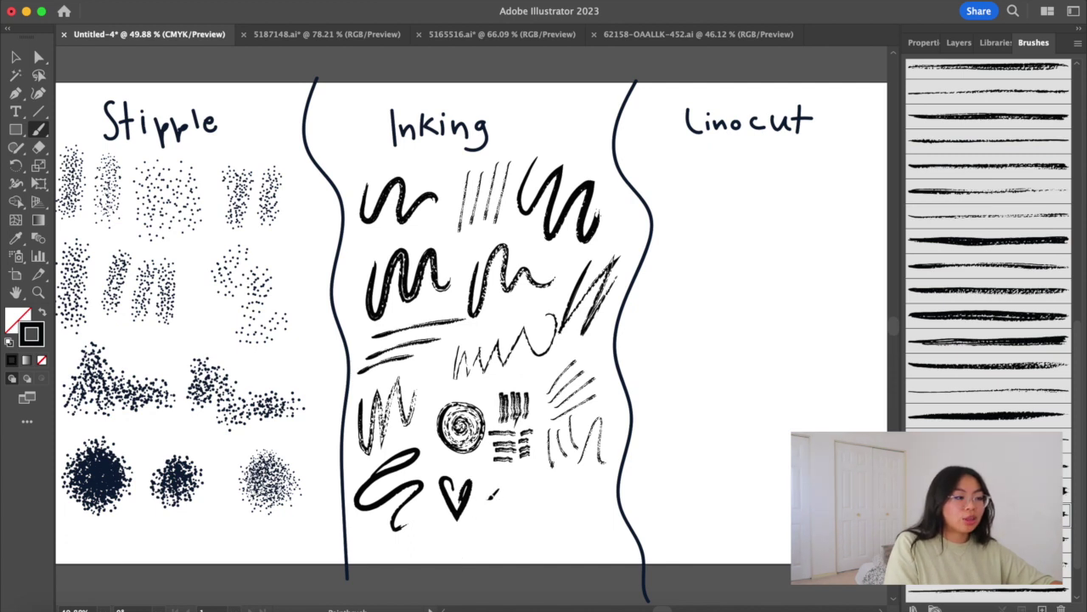
left_click_drag(531, 486, 499, 508)
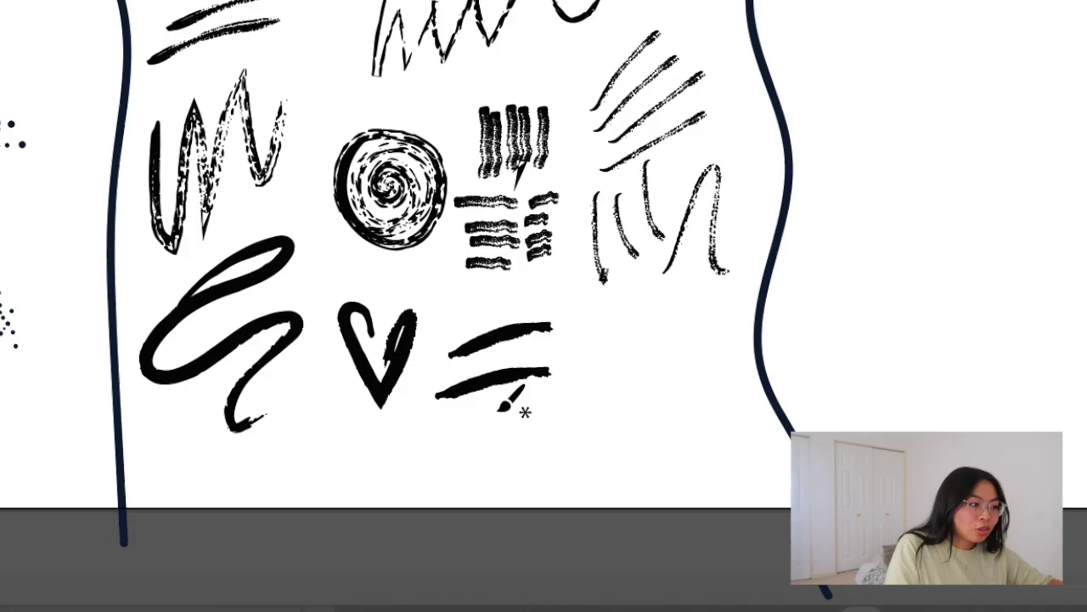
key("super+z")
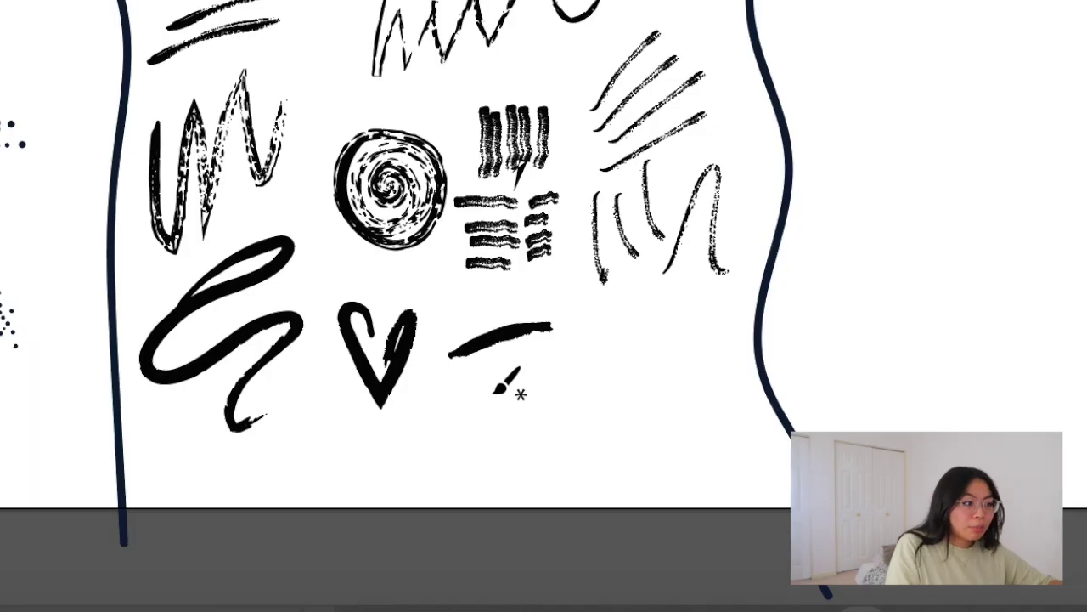
key("super+z")
Paint three horizontal strokes and three short vertical dashes in the Inking column
left_click_drag(461, 343, 586, 352)
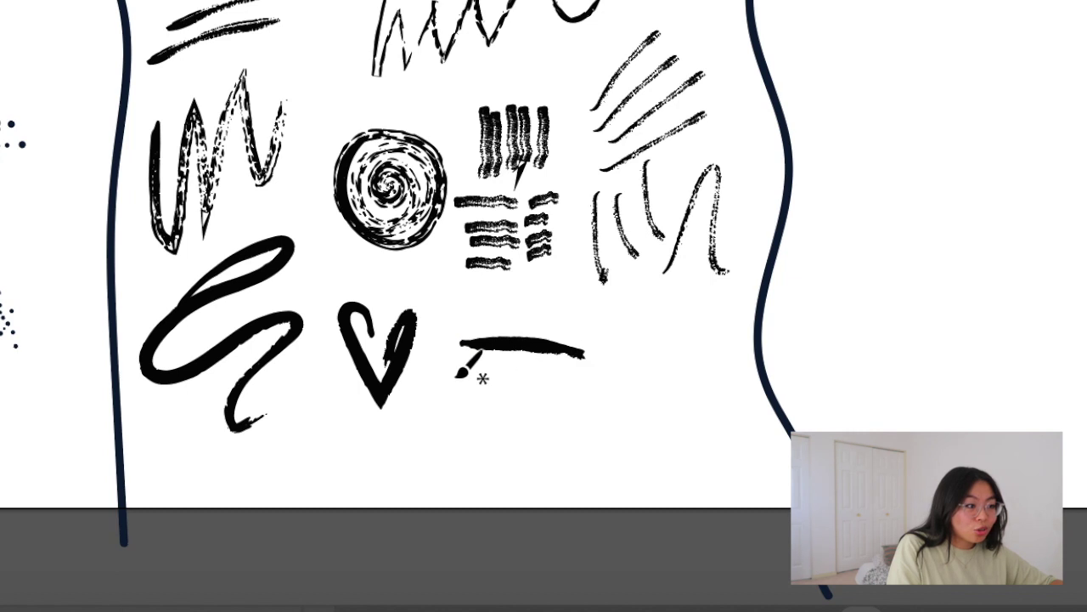
left_click_drag(456, 373, 578, 388)
left_click_drag(448, 410, 564, 413)
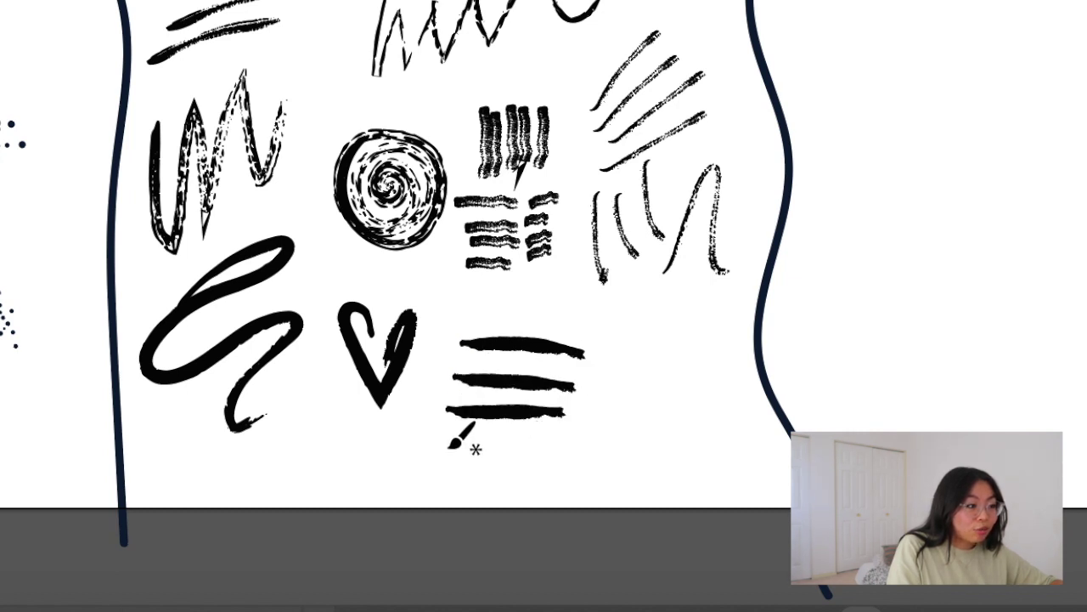
mouse_move(455, 442)
left_mouse_down()
mouse_move(459, 479)
mouse_move(497, 480)
left_mouse_up()
left_click_drag(527, 437, 522, 484)
left_click_drag(562, 443, 568, 480)
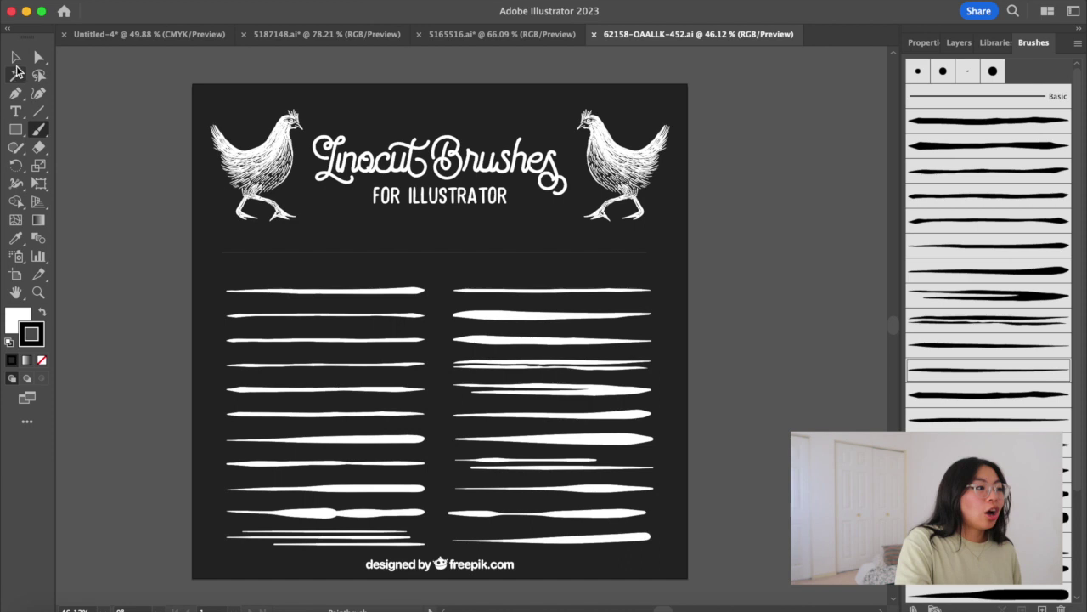
left_click(16, 56)
Marquee-select all the sample strokes in the Linocut Brushes file
mouse_move(199, 291)
left_mouse_down()
mouse_move(613, 352)
mouse_move(691, 509)
mouse_move(672, 549)
left_mouse_up()
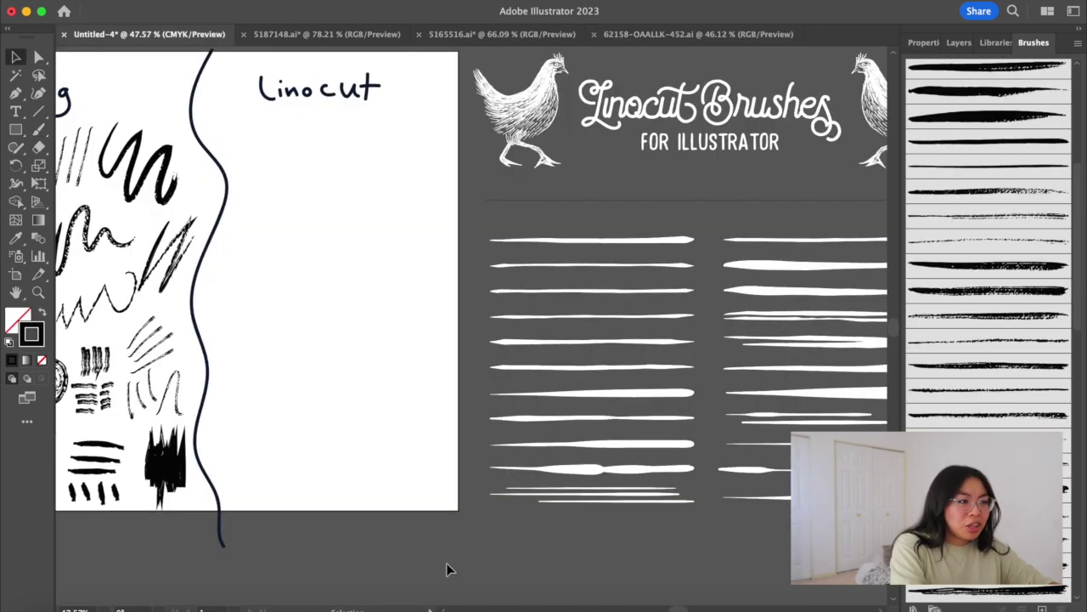
scroll(450, 569, "right", 2)
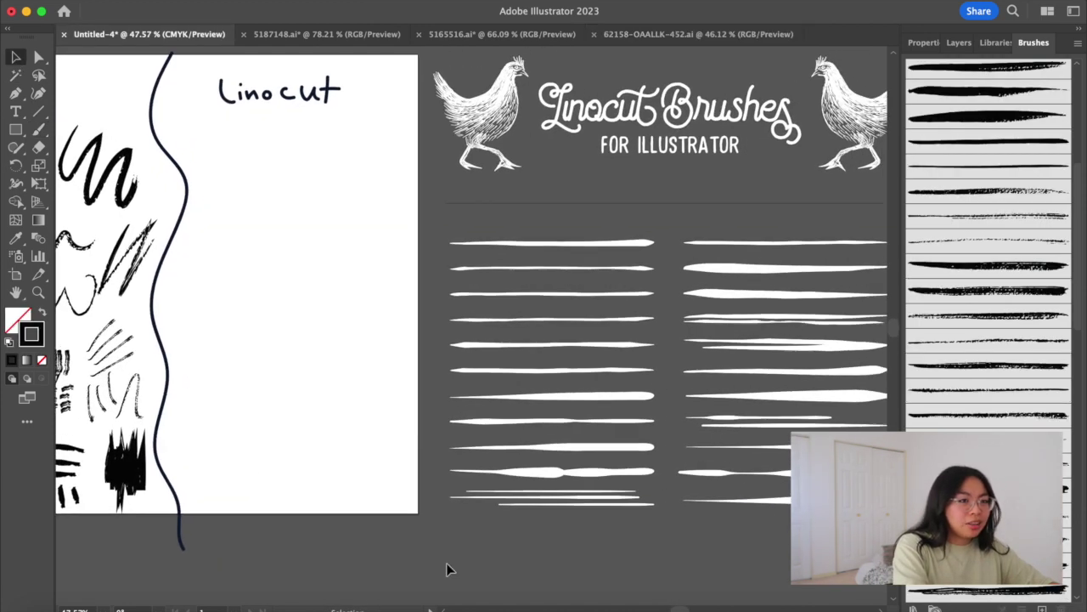
scroll(985, 321, "down", 5)
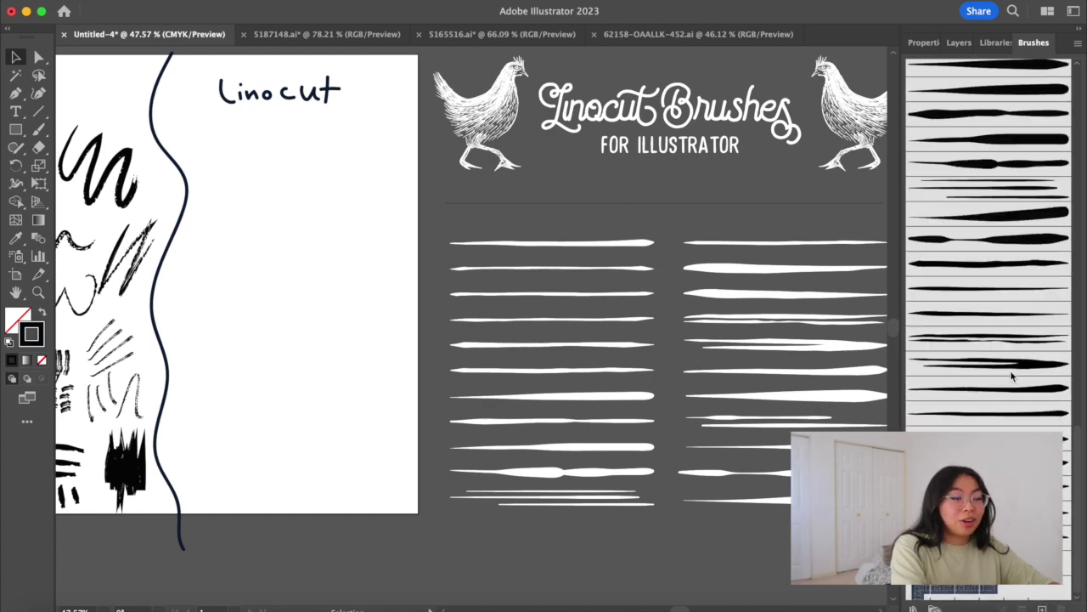
With the Paintbrush, paint four fine vertical hatch strokes under Linocut
key("b")
left_click_drag(208, 137, 211, 196)
left_click_drag(344, 319, 343, 321)
mouse_move(367, 227)
left_mouse_down()
mouse_move(365, 306)
mouse_move(389, 294)
left_mouse_up()
left_click_drag(410, 223, 424, 311)
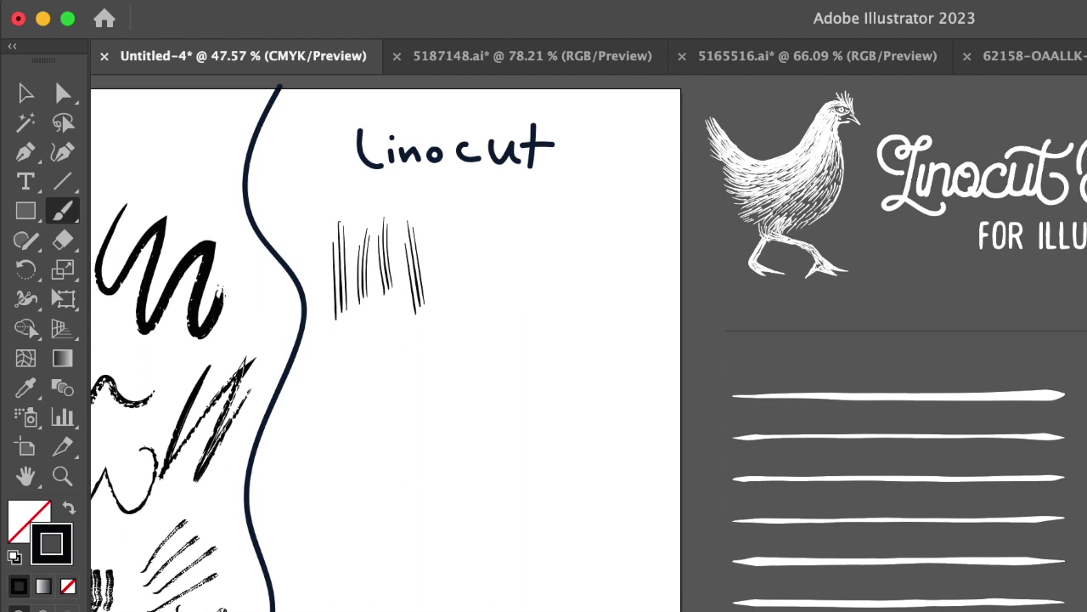
Paint two tapered strokes rising to the right in the Linocut column
left_click_drag(468, 256, 617, 209)
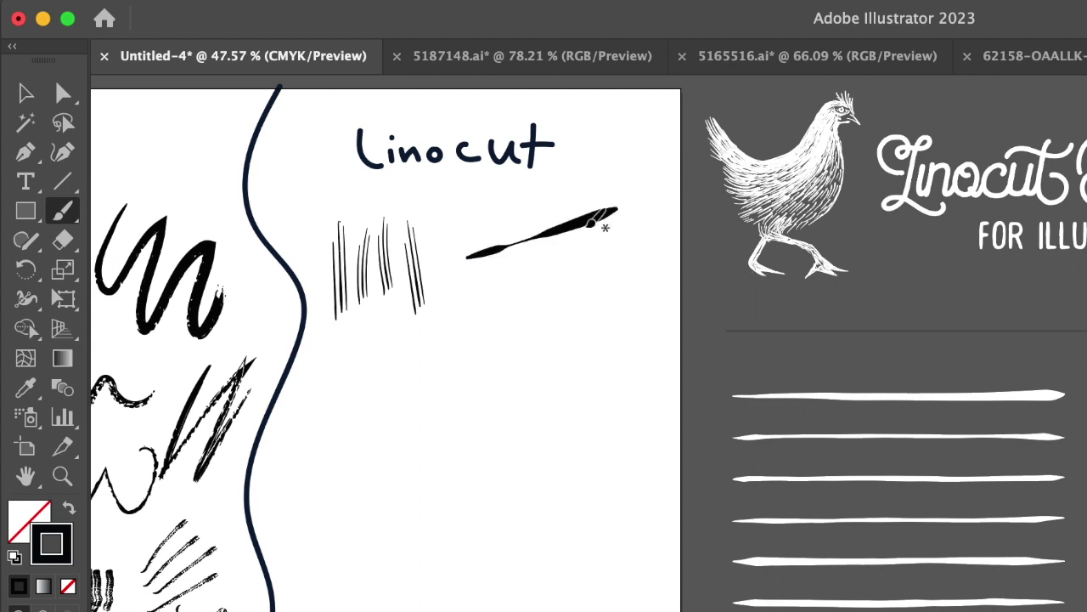
left_click_drag(481, 301, 500, 296)
left_click_drag(634, 255, 637, 253)
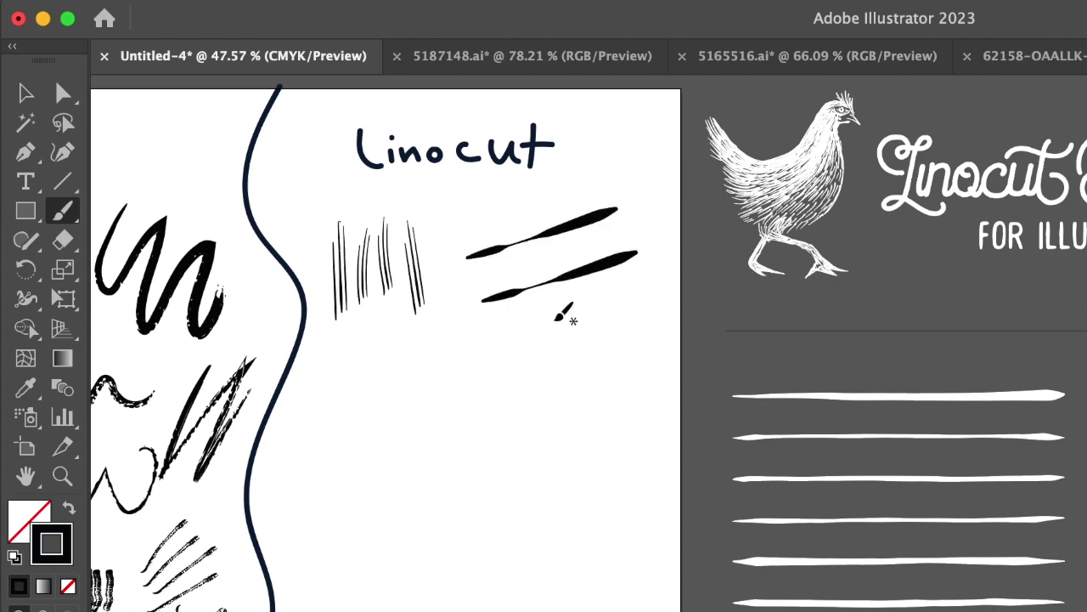
Add four short vertical hatches below the tapered strokes and two large wavy tapered strokes
left_click_drag(554, 316, 552, 350)
left_click_drag(568, 308, 567, 342)
left_click_drag(593, 294, 592, 339)
left_click_drag(627, 286, 624, 333)
mouse_move(307, 451)
left_mouse_down()
mouse_move(317, 412)
mouse_move(489, 360)
left_mouse_up()
mouse_move(416, 491)
left_mouse_down()
mouse_move(605, 406)
mouse_move(615, 389)
left_mouse_up()
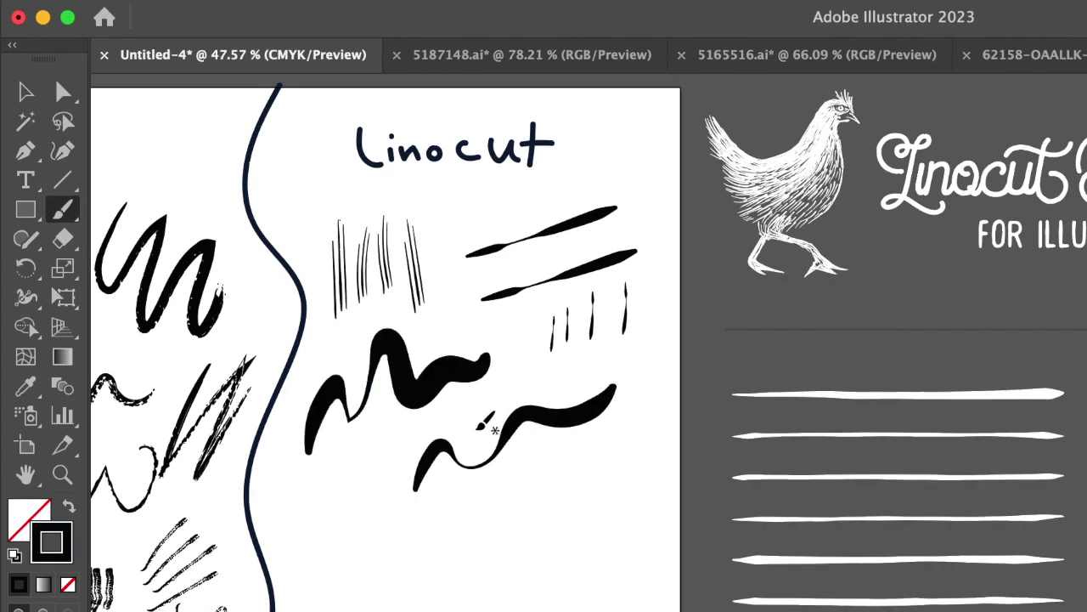